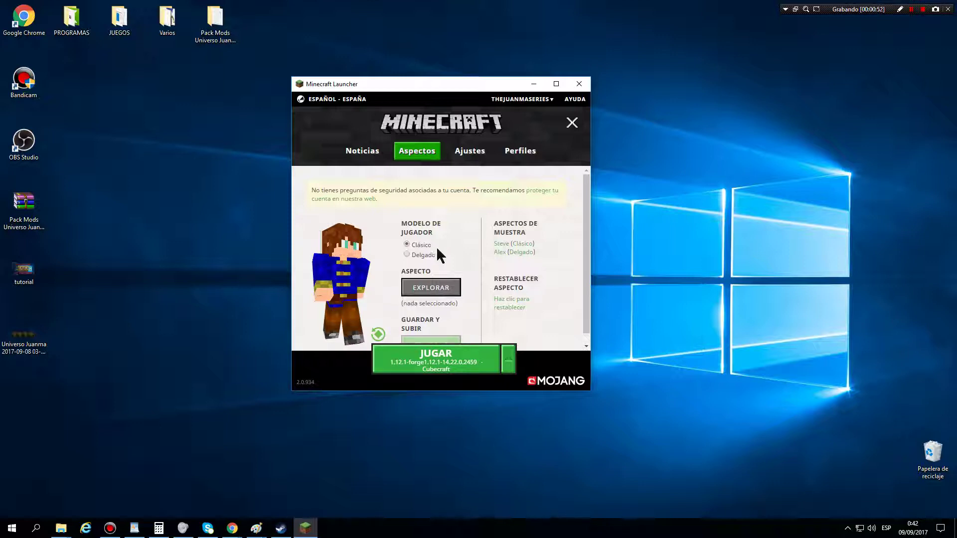
Step: Add a new profile in the launcher's profiles list and open its name for editing
{"action": "mouse_move", "coordinate": [456, 81]}
{"action": "left_mouse_down"}
{"action": "mouse_move", "coordinate": [482, 76]}
{"action": "mouse_move", "coordinate": [467, 82]}
{"action": "left_mouse_up"}
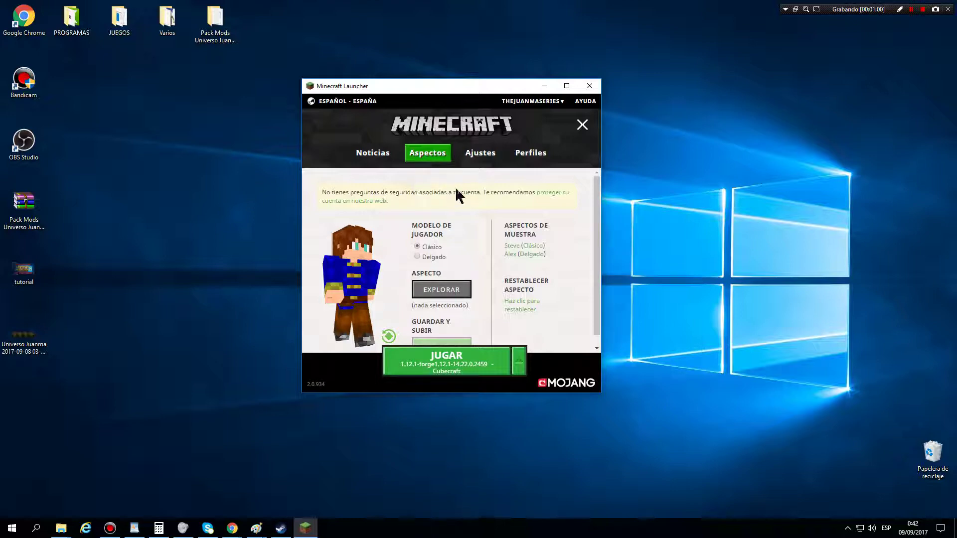
{"action": "left_click", "coordinate": [530, 160]}
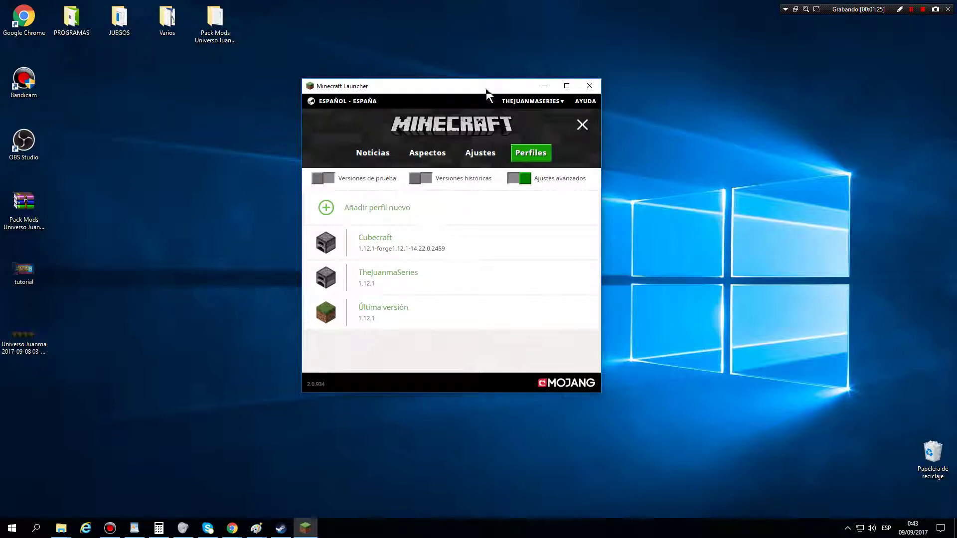
{"action": "left_click_drag", "start_coordinate": [487, 90], "coordinate": [487, 75]}
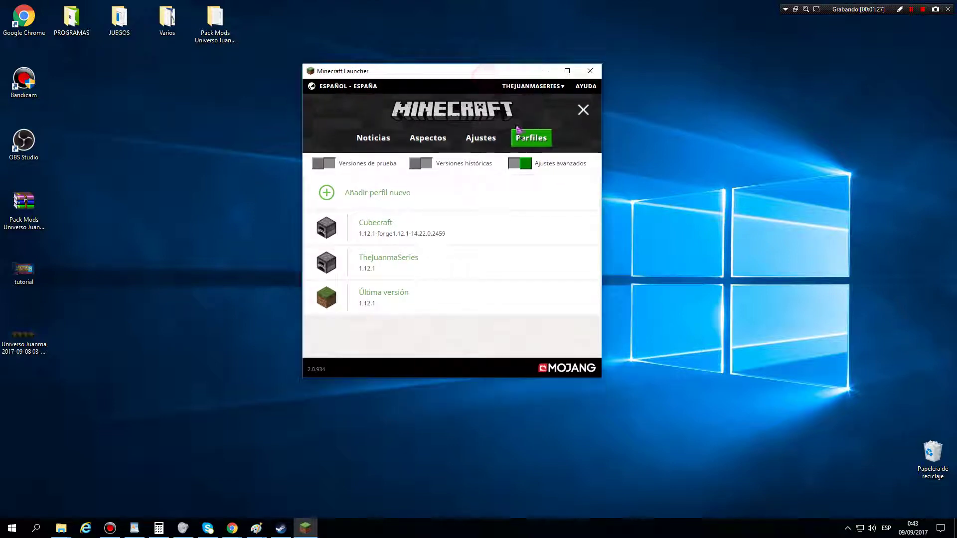
{"action": "left_click", "coordinate": [373, 194]}
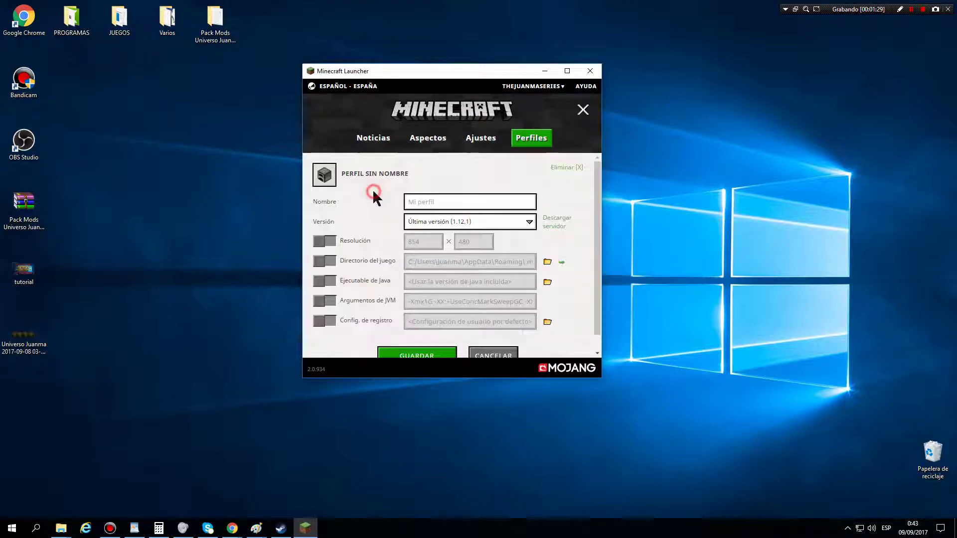
{"action": "left_click", "coordinate": [422, 201]}
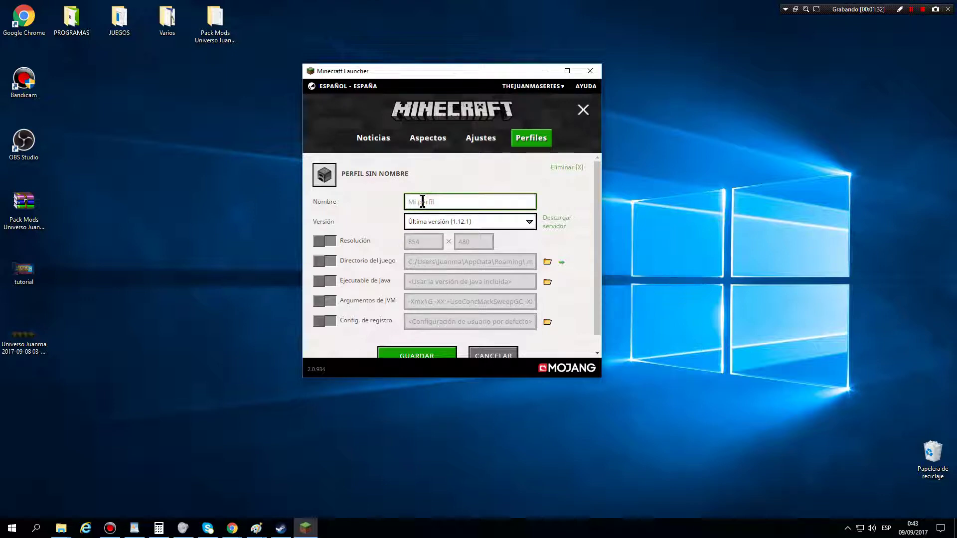
{"action": "type", "text": "Minecraft con Memoreia"}
{"action": "key", "text": "BackSpace"}
{"action": "key", "text": "BackSpace"}
{"action": "key", "text": "BackSpace"}
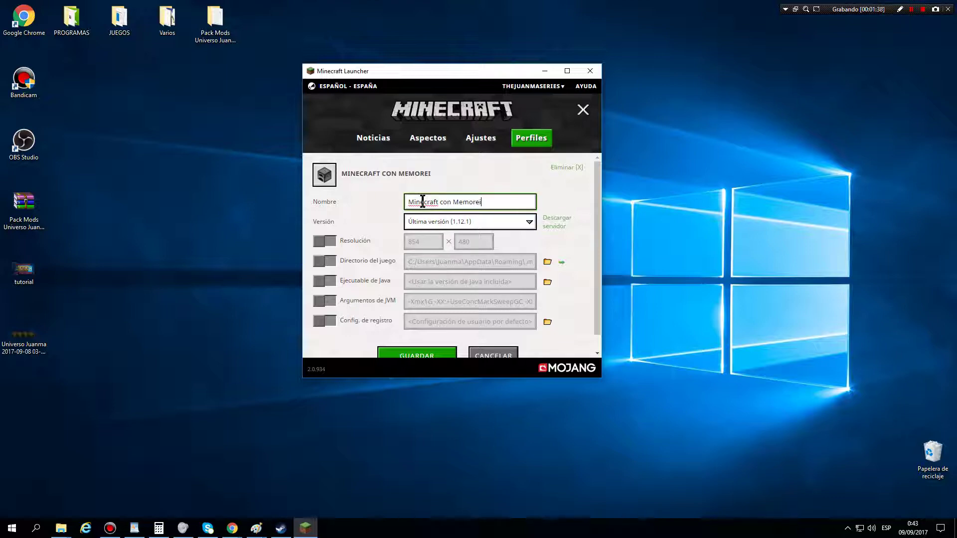
{"action": "type", "text": "ia"}
{"action": "key", "text": "BackSpace"}
{"action": "key", "text": "BackSpace"}
{"action": "key", "text": "BackSpace"}
{"action": "key", "text": "BackSpace"}
{"action": "key", "text": "BackSpace"}
{"action": "key", "text": "BackSpace"}
{"action": "key", "text": "BackSpace"}
{"action": "key", "text": "BackSpace"}
{"action": "key", "text": "BackSpace"}
{"action": "key", "text": "BackSpace"}
{"action": "key", "text": "BackSpace"}
{"action": "key", "text": "BackSpace"}
{"action": "key", "text": "BackSpace"}
{"action": "key", "text": "BackSpace"}
{"action": "key", "text": "BackSpace"}
{"action": "key", "text": "BackSpace"}
{"action": "key", "text": "BackSpace"}
{"action": "key", "text": "BackSpace"}
{"action": "key", "text": "BackSpace"}
{"action": "key", "text": "BackSpace"}
Step: Name the new profile "Aumento de memoria" and set its version to release 1.12.1
{"action": "type", "text": "A"}
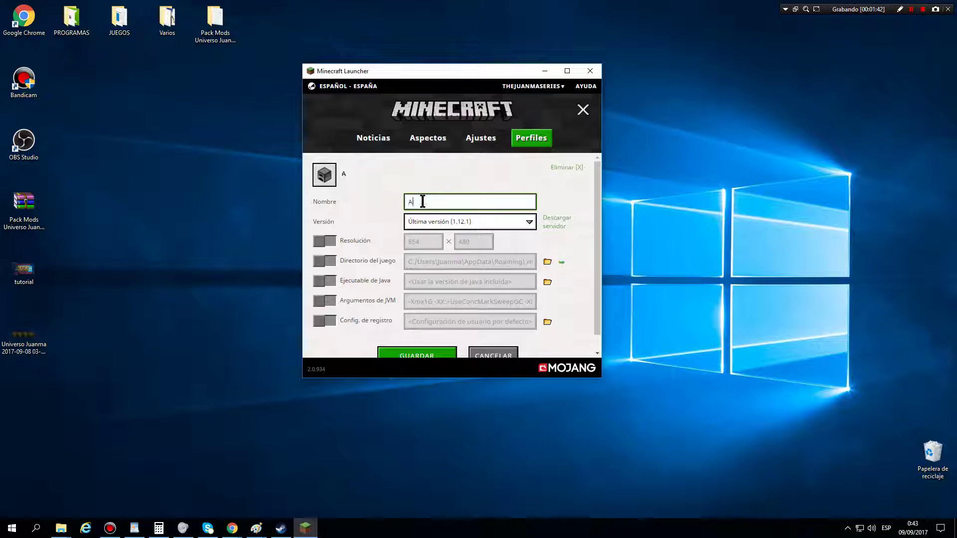
{"action": "type", "text": "umento de memoria"}
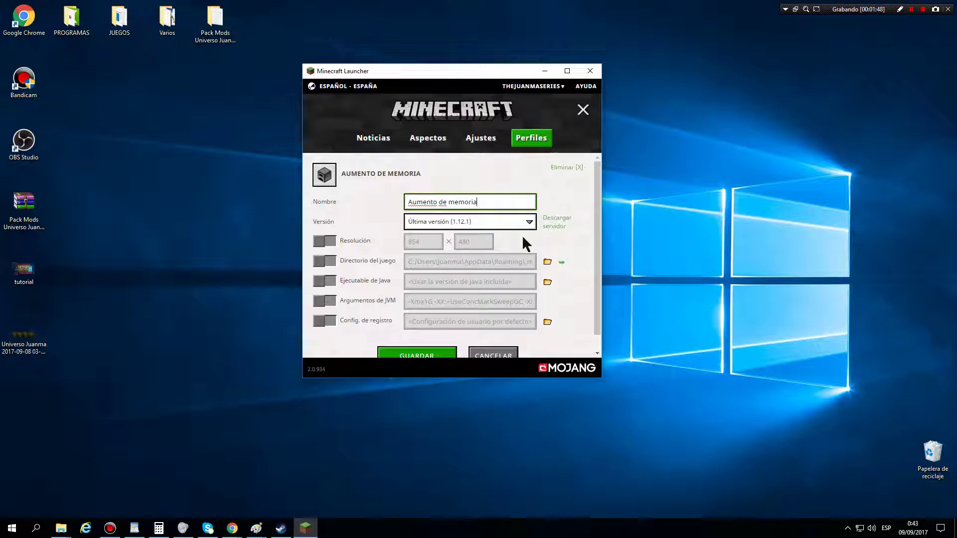
{"action": "left_click", "coordinate": [528, 222]}
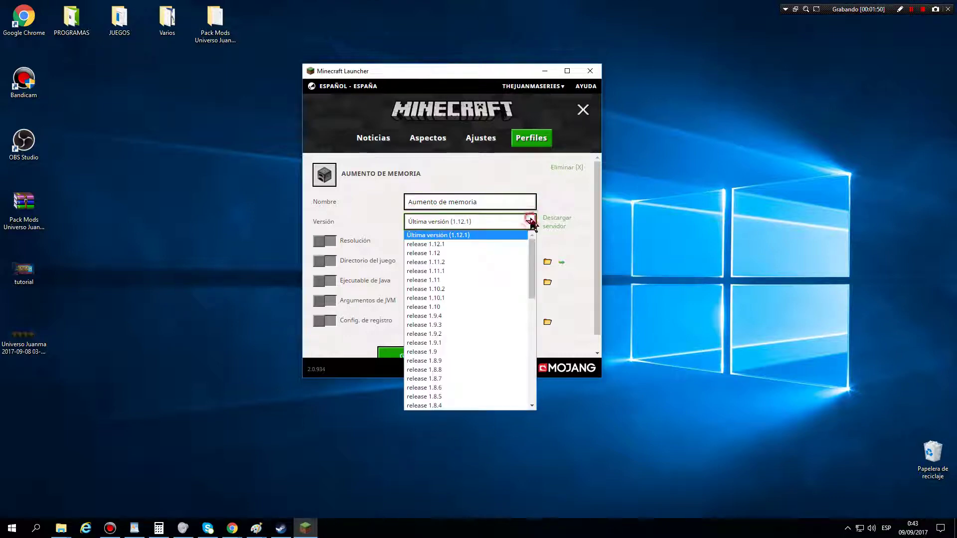
{"action": "left_click_drag", "start_coordinate": [532, 254], "coordinate": [541, 404]}
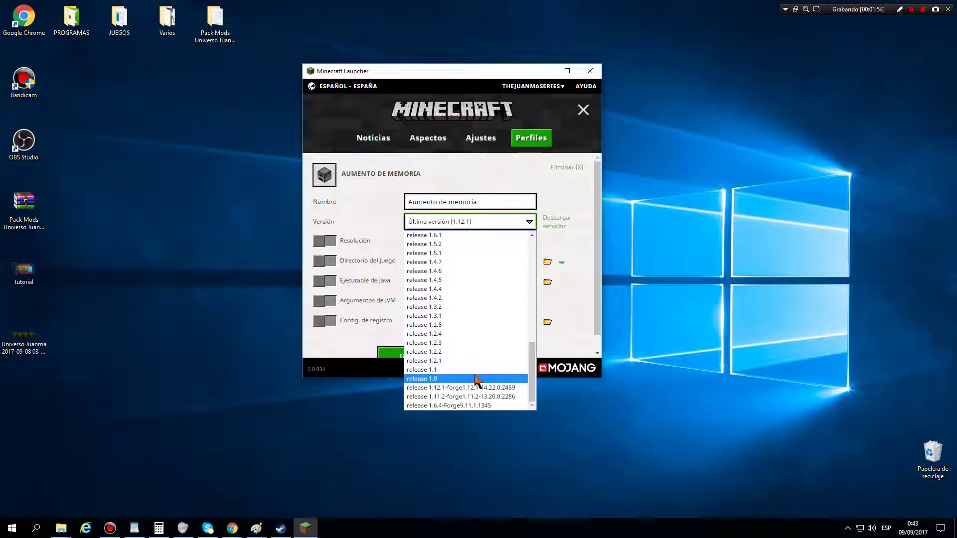
{"action": "left_click_drag", "start_coordinate": [532, 374], "coordinate": [533, 315]}
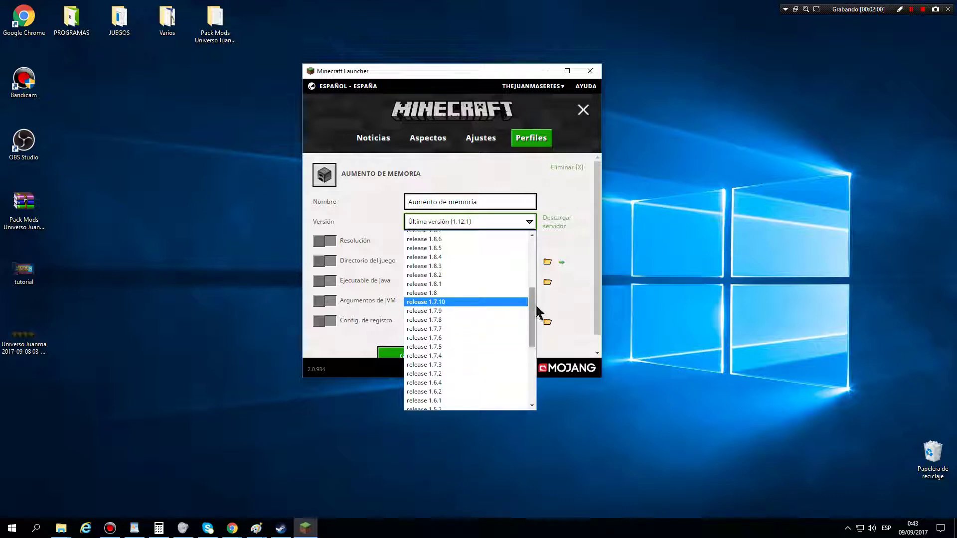
{"action": "left_click_drag", "start_coordinate": [532, 311], "coordinate": [534, 256]}
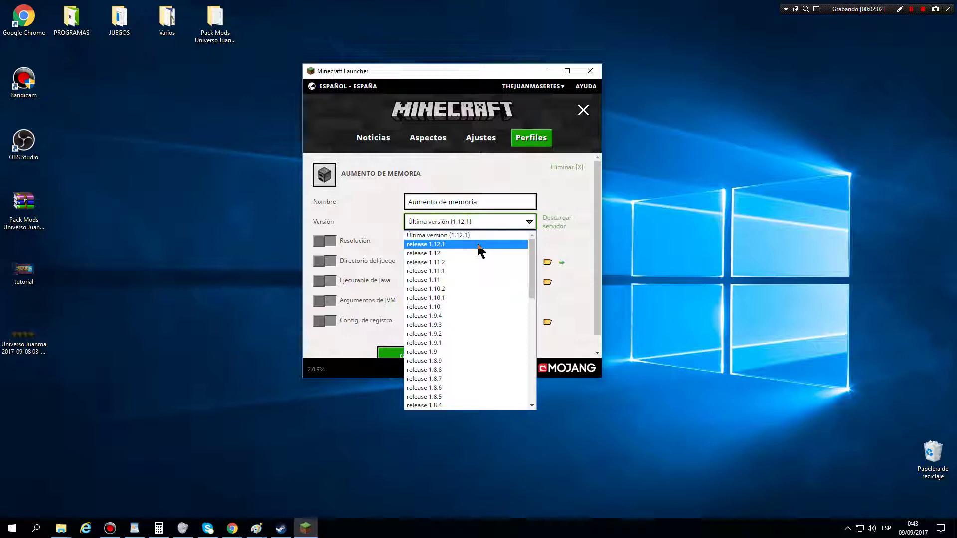
{"action": "left_click", "coordinate": [479, 245]}
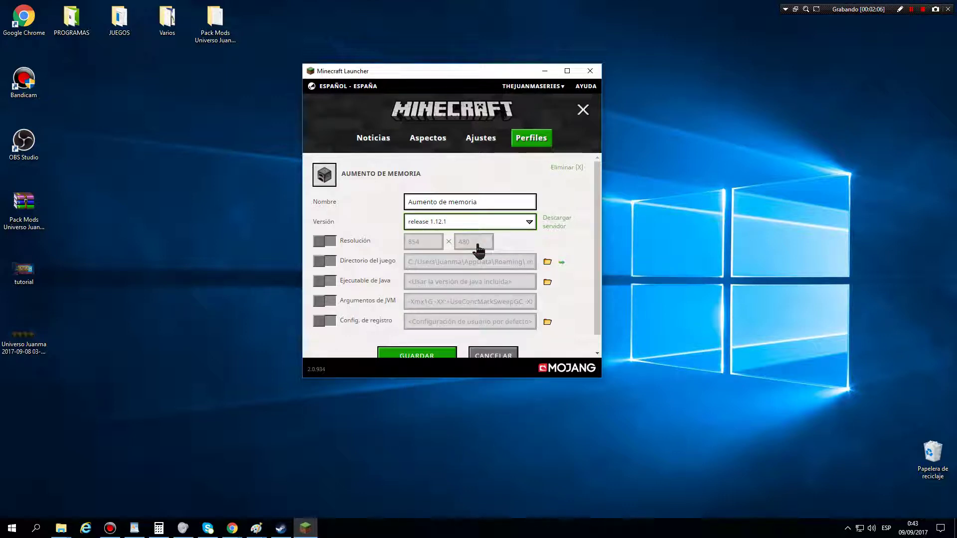
{"action": "left_click", "coordinate": [529, 223]}
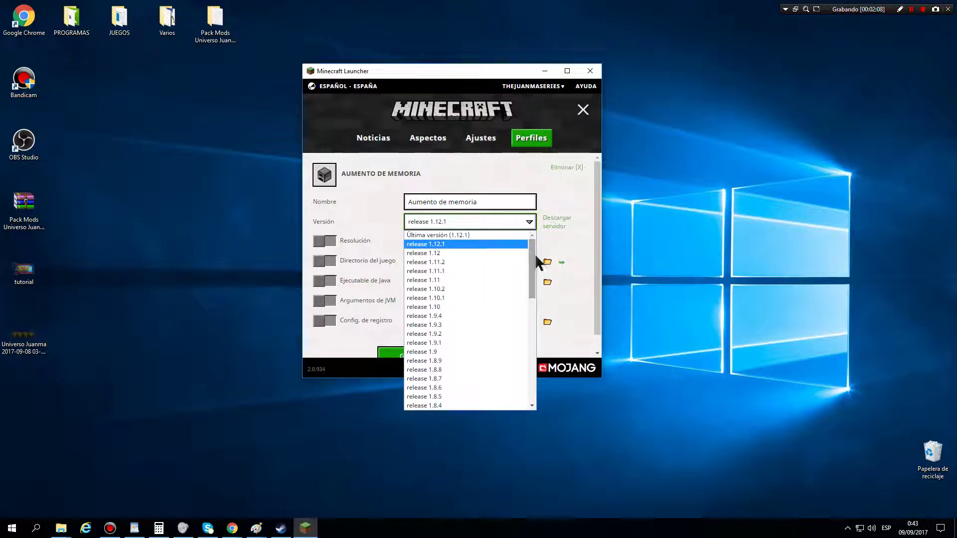
{"action": "left_click_drag", "start_coordinate": [534, 254], "coordinate": [542, 384]}
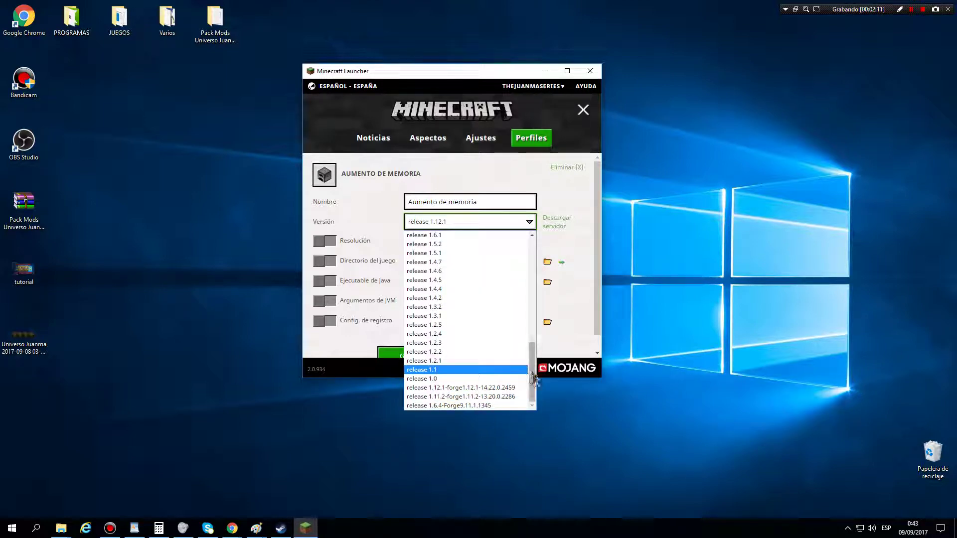
{"action": "left_click_drag", "start_coordinate": [534, 379], "coordinate": [549, 246]}
{"action": "left_click", "coordinate": [530, 222]}
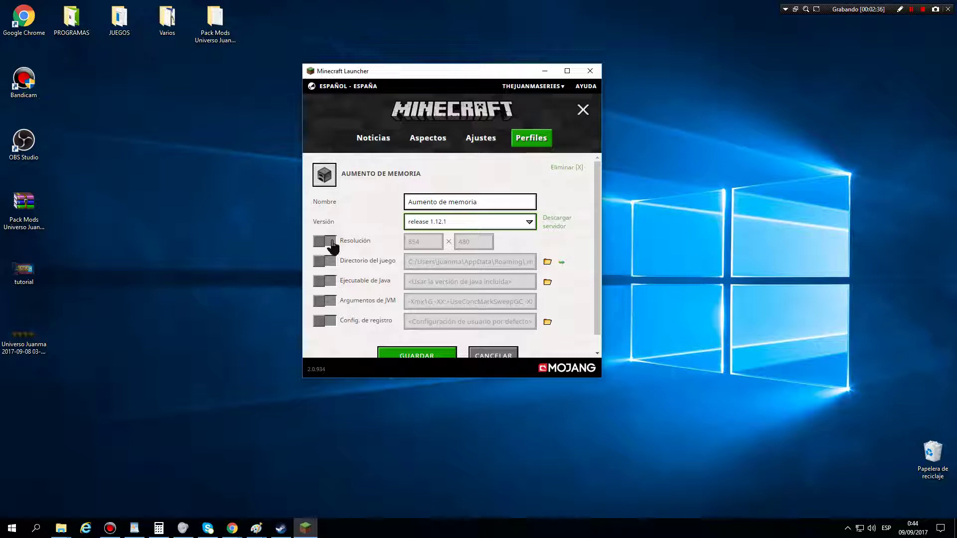
Step: Enable the profile's JVM arguments and set the maximum memory to 2 GB (-Xmx2G)
{"action": "left_click", "coordinate": [331, 307]}
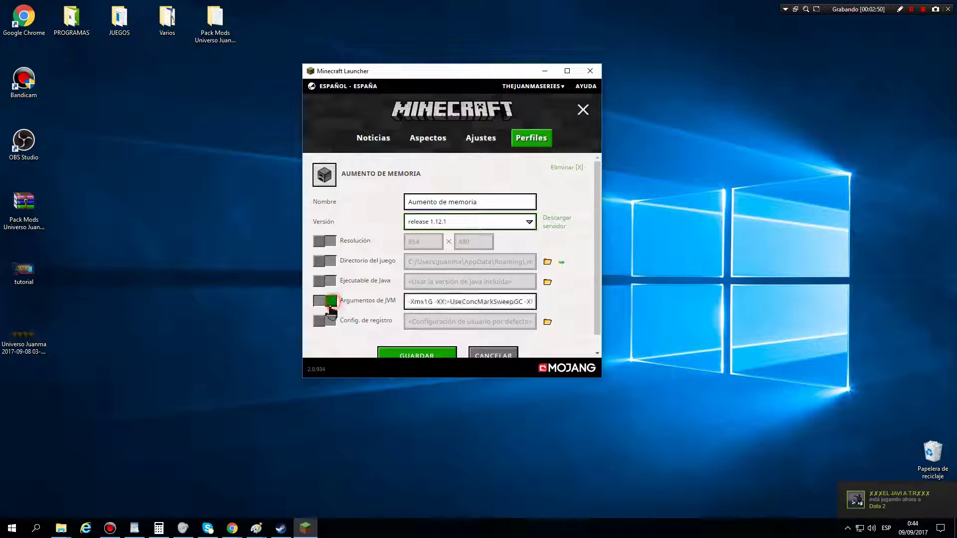
{"action": "left_click_drag", "start_coordinate": [408, 302], "coordinate": [376, 309]}
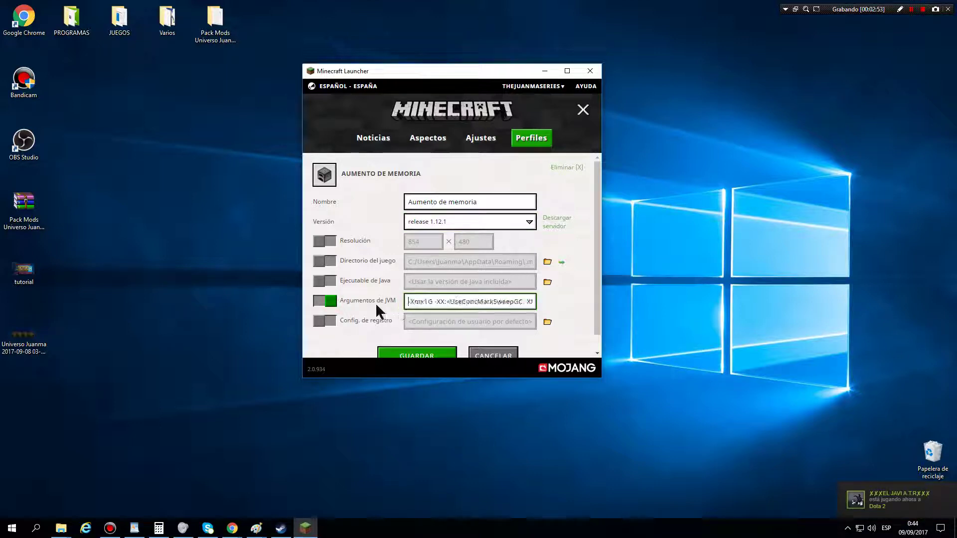
{"action": "left_click", "coordinate": [429, 303]}
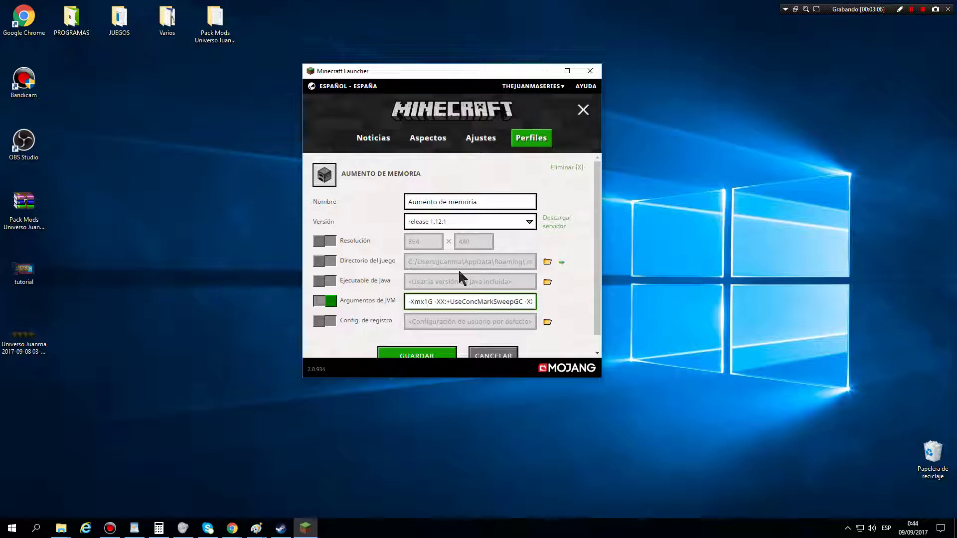
{"action": "key", "text": "BackSpace"}
{"action": "type", "text": "2"}
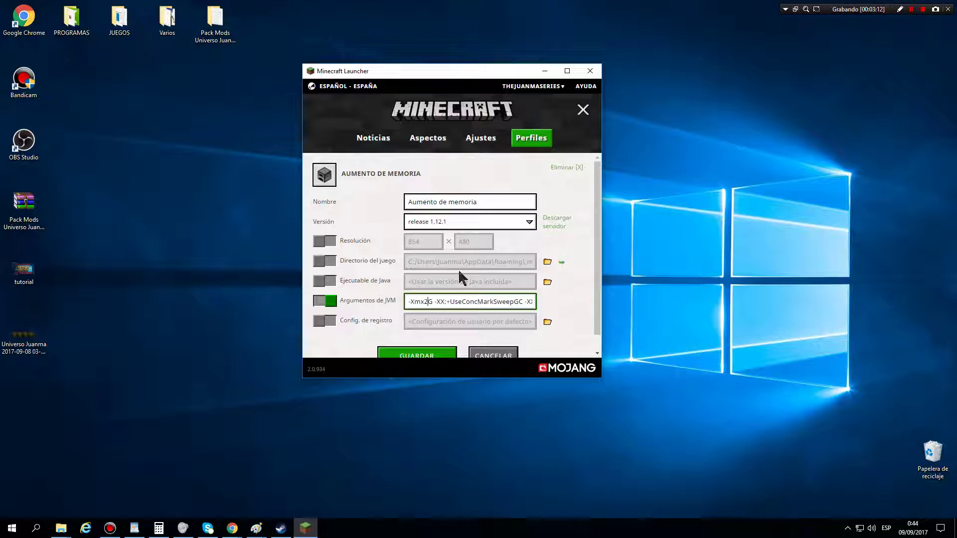
Step: Open the Windows system information page to check the installed RAM
{"action": "left_click", "coordinate": [35, 528]}
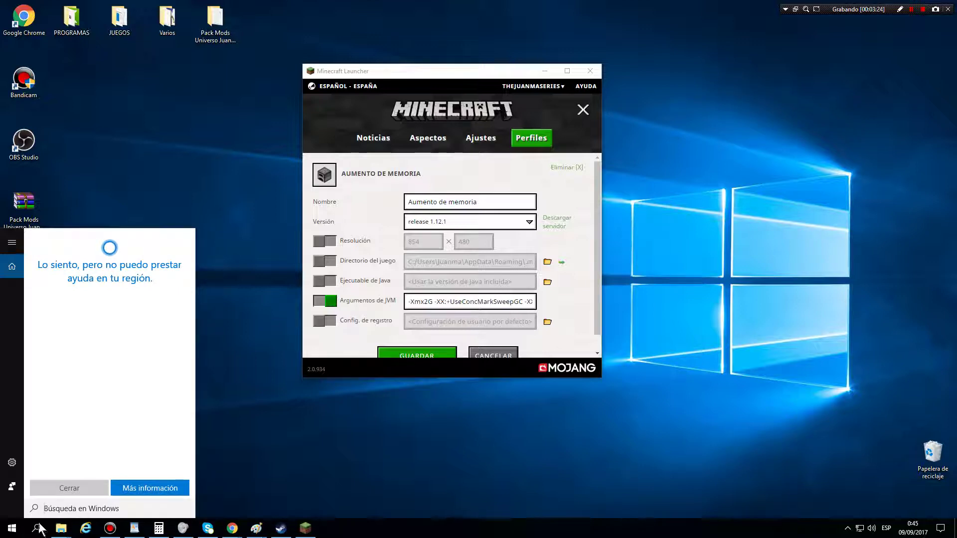
{"action": "right_click", "coordinate": [12, 528]}
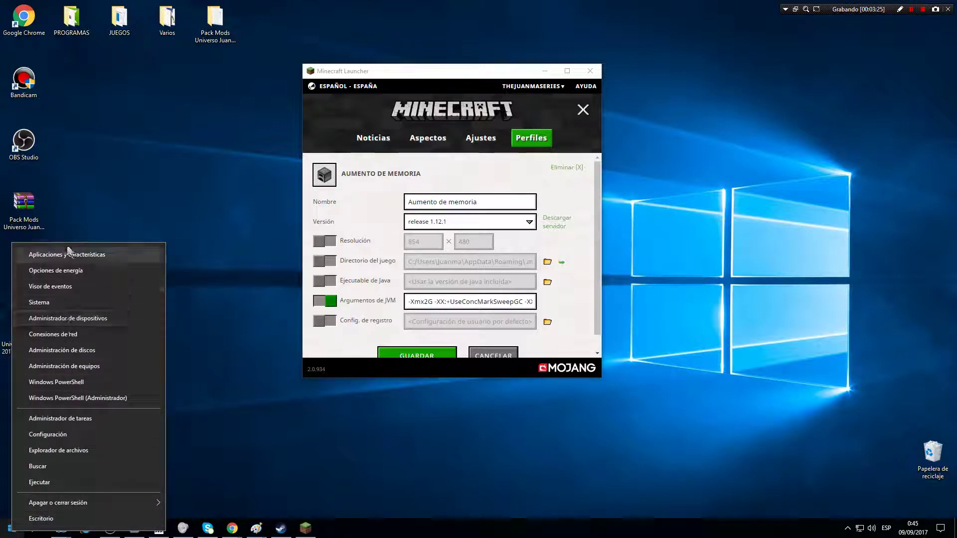
{"action": "left_click", "coordinate": [55, 302]}
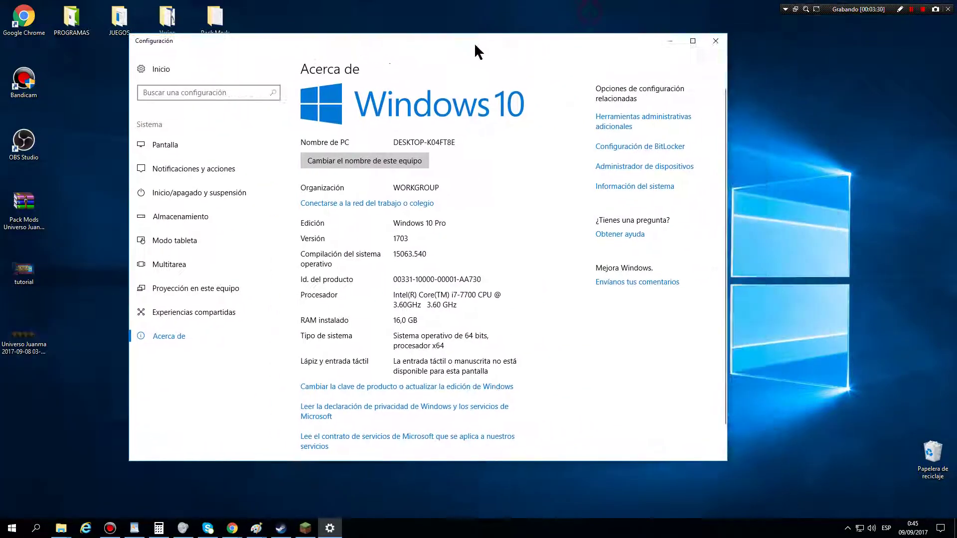
{"action": "left_click_drag", "start_coordinate": [474, 42], "coordinate": [381, 41]}
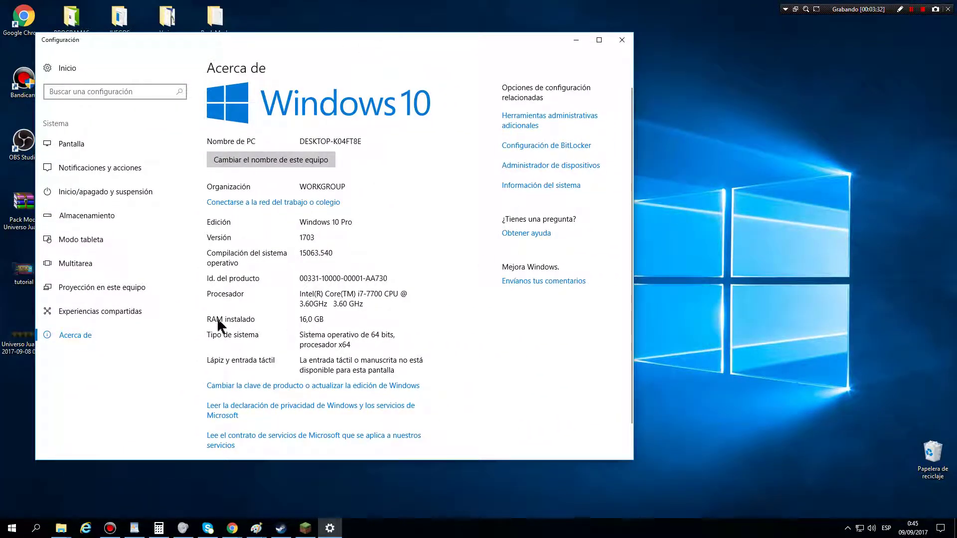
Step: Arrange the launcher and the system information window side by side without overlap
{"action": "left_click_drag", "start_coordinate": [444, 36], "coordinate": [738, 128]}
{"action": "mouse_move", "coordinate": [494, 75]}
{"action": "left_mouse_down"}
{"action": "mouse_move", "coordinate": [351, 105]}
{"action": "mouse_move", "coordinate": [206, 88]}
{"action": "left_mouse_up"}
{"action": "left_click_drag", "start_coordinate": [682, 123], "coordinate": [662, 37]}
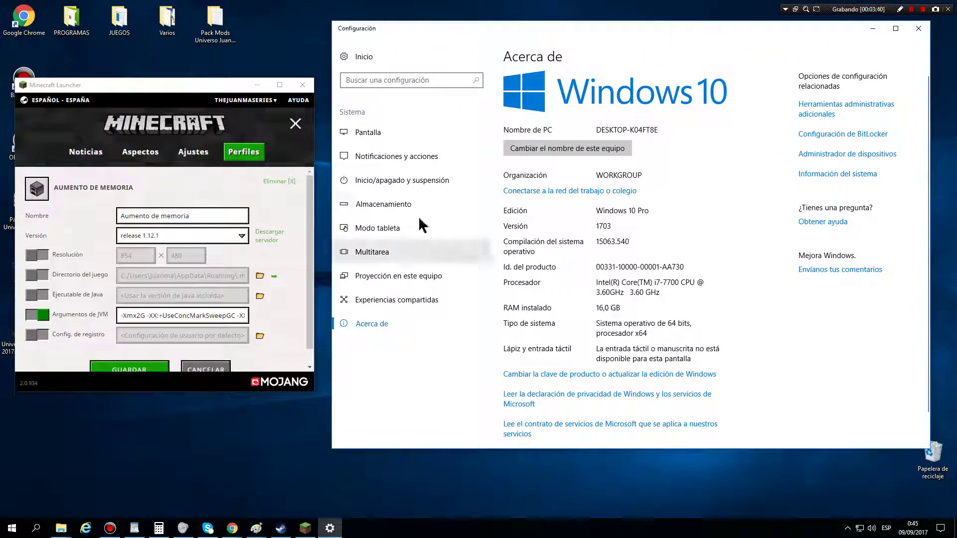
{"action": "left_click_drag", "start_coordinate": [209, 84], "coordinate": [221, 85]}
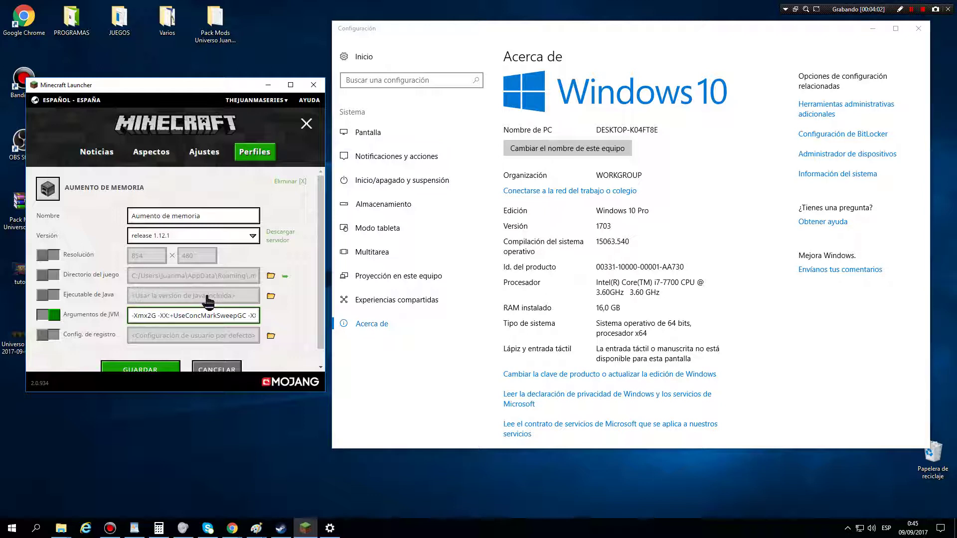
Step: Try 1.5 and 1700m as the -Xmx value in the JVM arguments, ending with -Xmx1G
{"action": "key", "text": "BackSpace"}
{"action": "type", "text": "1.5"}
{"action": "key", "text": "BackSpace"}
{"action": "key", "text": "BackSpace"}
{"action": "key", "text": "BackSpace"}
{"action": "type", "text": "1700"}
{"action": "key", "text": "Delete"}
{"action": "type", "text": "m"}
{"action": "key", "text": "BackSpace"}
{"action": "key", "text": "BackSpace"}
{"action": "key", "text": "BackSpace"}
{"action": "key", "text": "BackSpace"}
{"action": "key", "text": "BackSpace"}
{"action": "type", "text": "1G"}
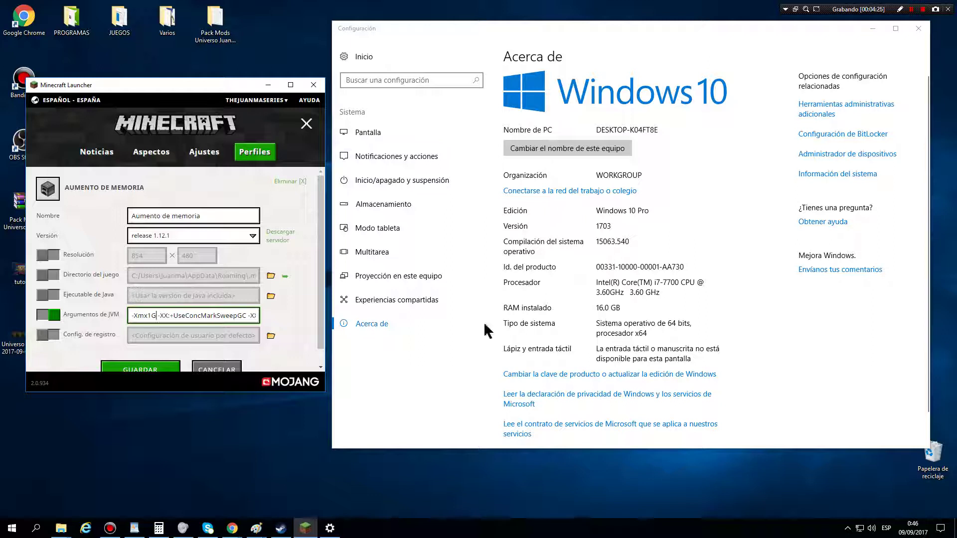
Step: Try maximum memory values of 2G, 3G and 4G in the profile's JVM arguments
{"action": "key", "text": "Left"}
{"action": "key", "text": "BackSpace"}
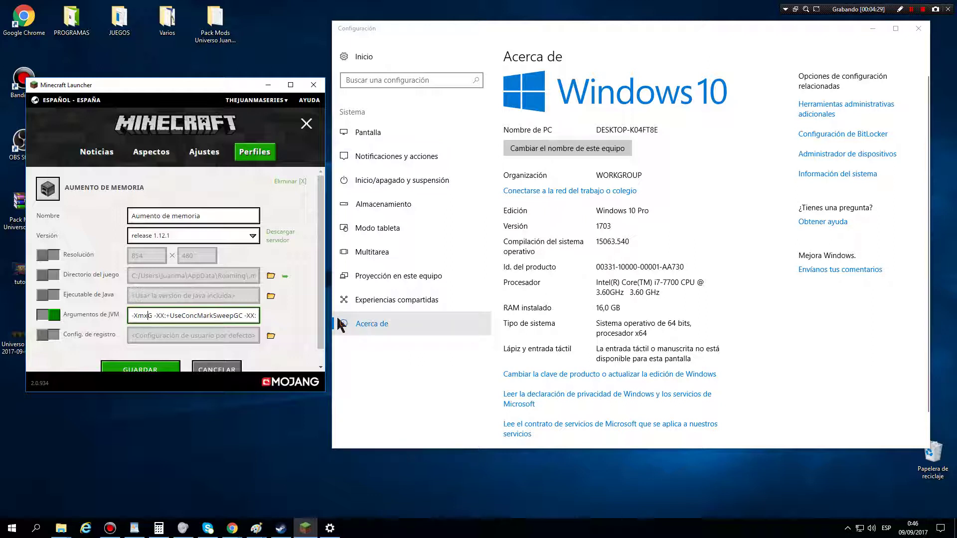
{"action": "type", "text": "2"}
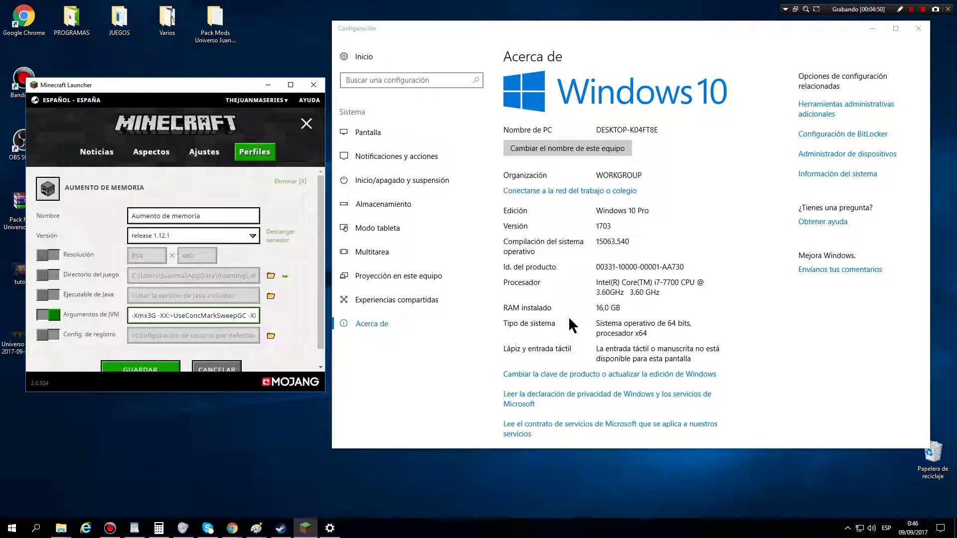
{"action": "key", "text": "BackSpace"}
{"action": "type", "text": "4"}
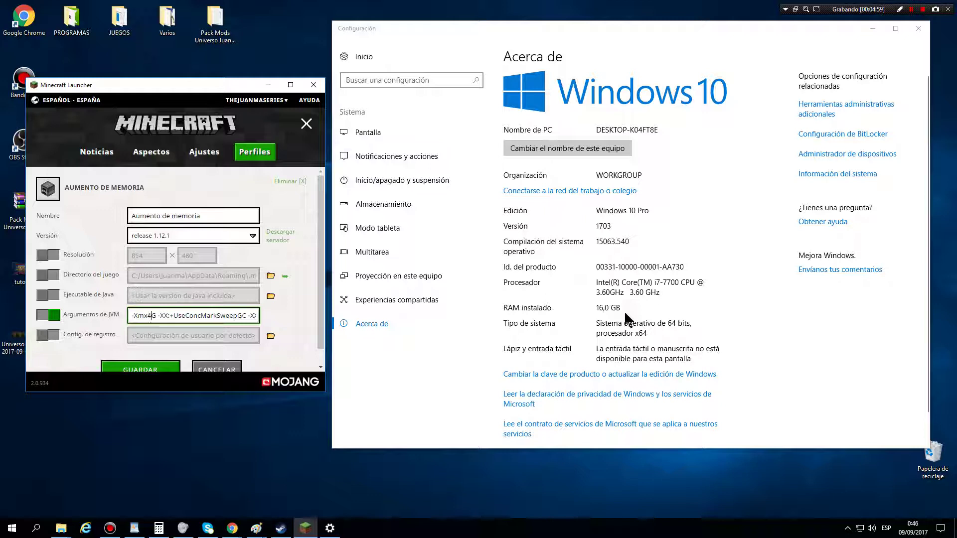
Step: Try maximum memory values of 15G and 5G in the JVM arguments and clear the number
{"action": "key", "text": "BackSpace"}
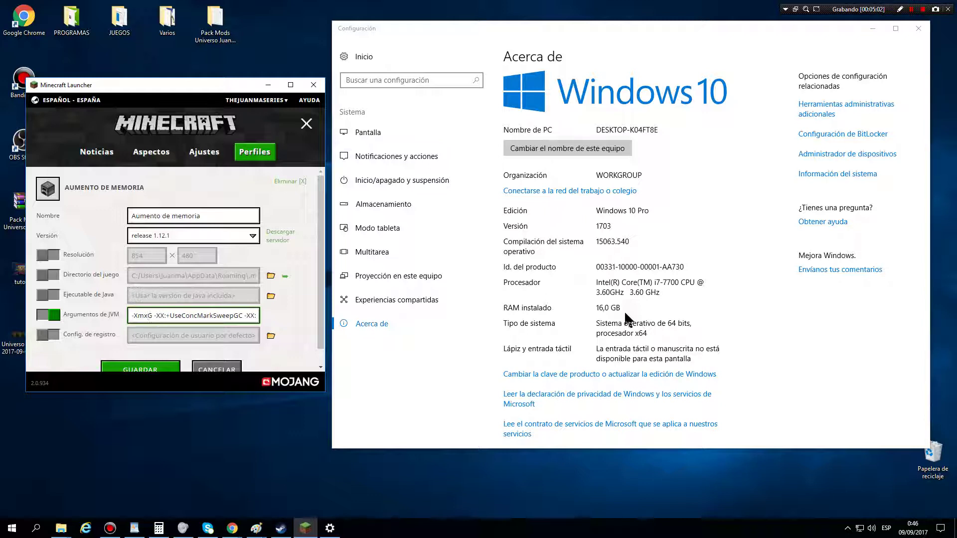
{"action": "type", "text": "15"}
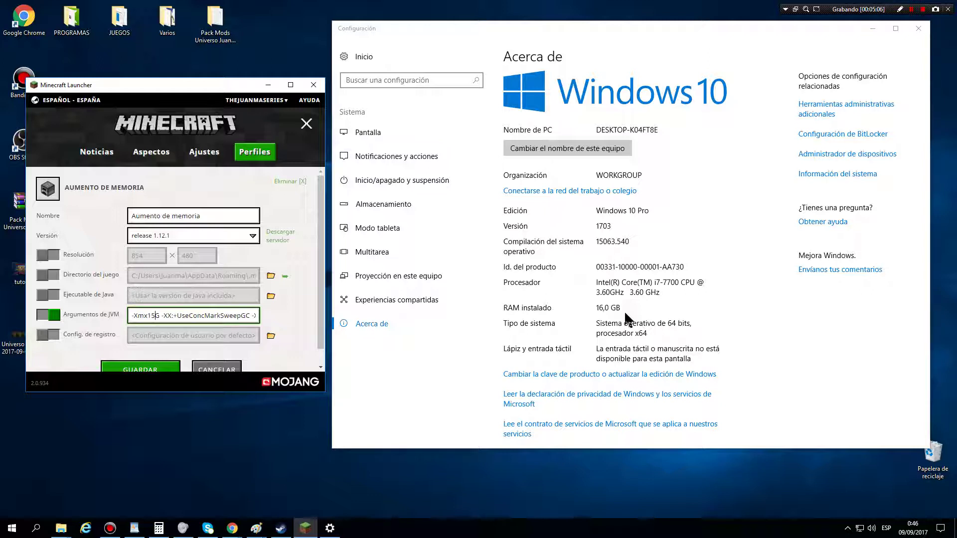
{"action": "key", "text": "BackSpace"}
{"action": "key", "text": "BackSpace"}
{"action": "type", "text": "5"}
{"action": "key", "text": "BackSpace"}
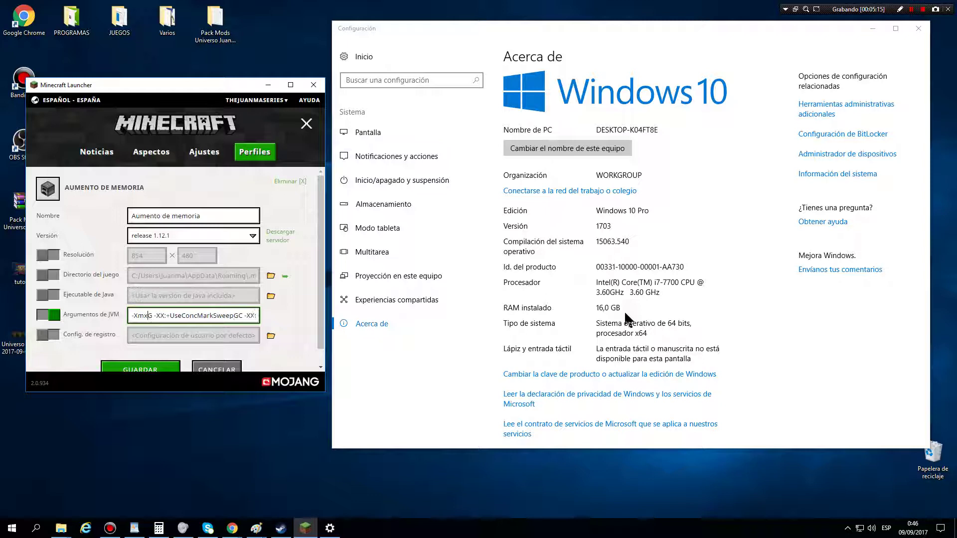
Step: Try -Xmx values of 2G, 1G and 3G in the profile's JVM arguments
{"action": "type", "text": "2"}
{"action": "key", "text": "BackSpace"}
{"action": "type", "text": "1"}
{"action": "key", "text": "BackSpace"}
{"action": "type", "text": "2"}
{"action": "key", "text": "BackSpace"}
{"action": "type", "text": "3"}
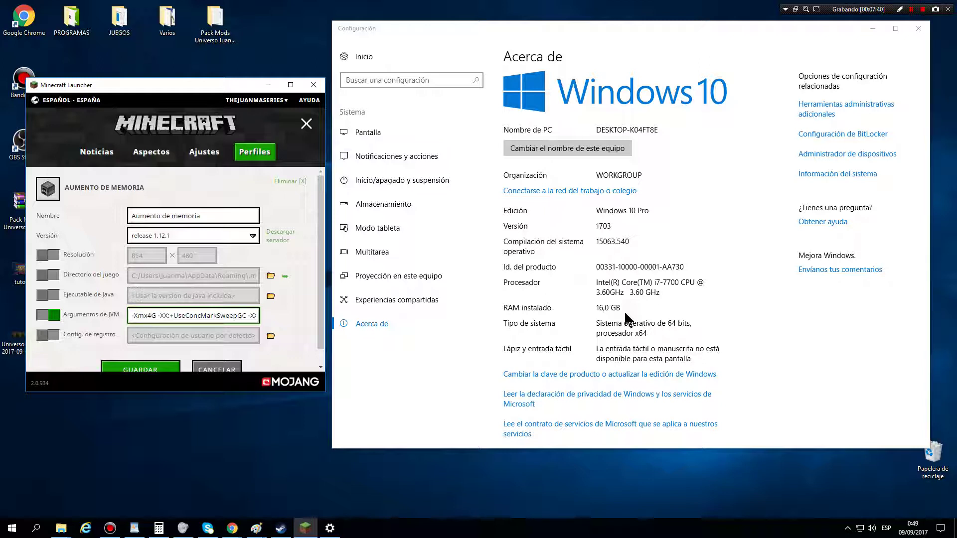
Step: Set the maximum memory in the profile's JVM arguments to 5 GB (-Xmx5G)
{"action": "key", "text": "BackSpace"}
{"action": "type", "text": "5"}
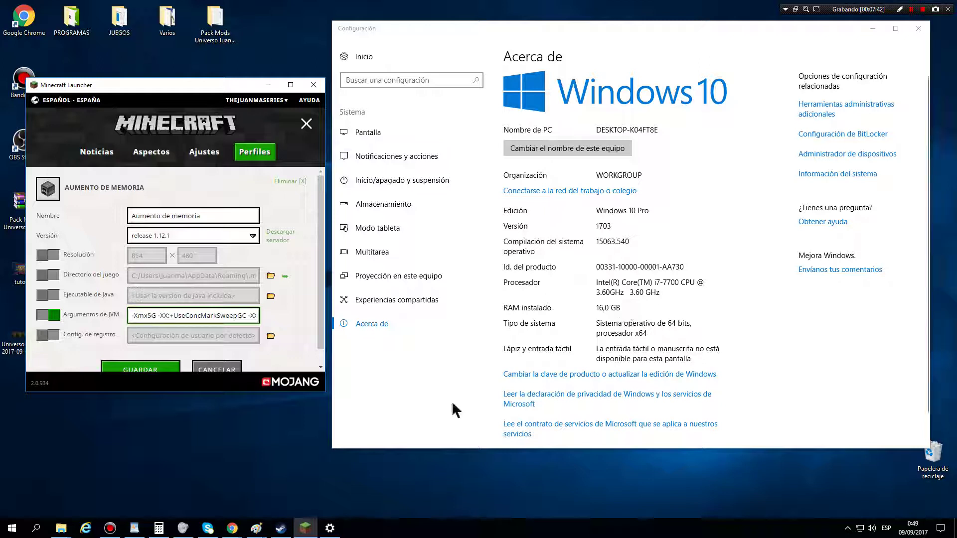
Step: Save the Aumento de memoria profile, reopen it to check its JVM arguments, and save it again
{"action": "left_click", "coordinate": [160, 367]}
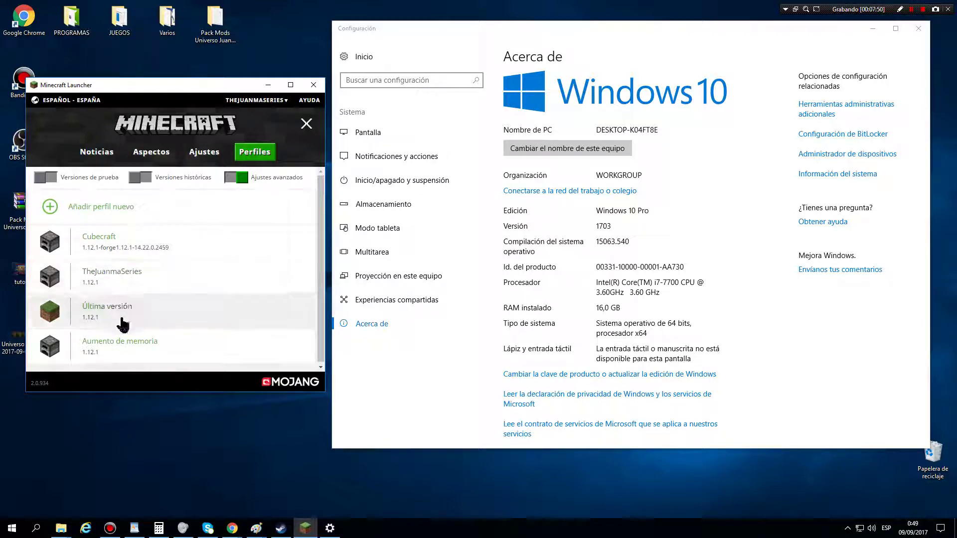
{"action": "left_click", "coordinate": [129, 350]}
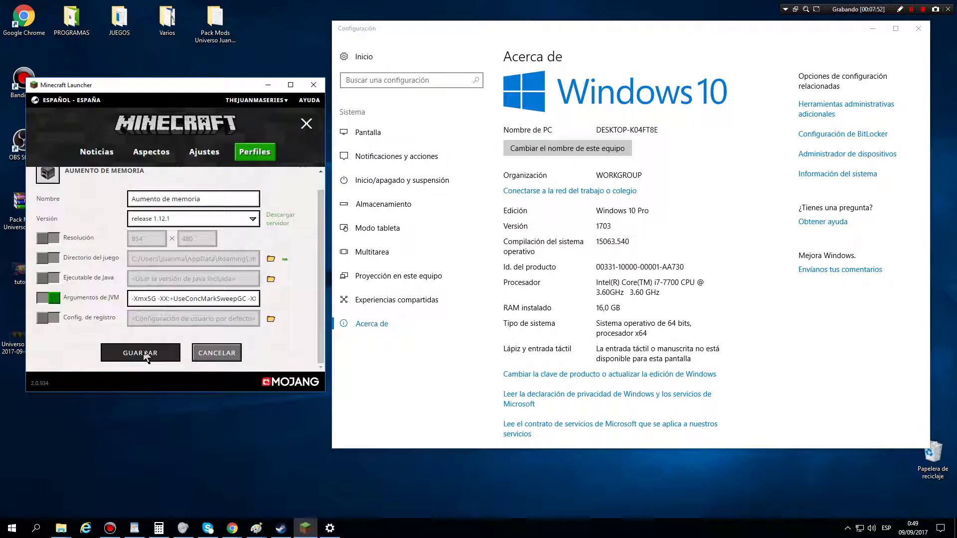
{"action": "left_click", "coordinate": [152, 352]}
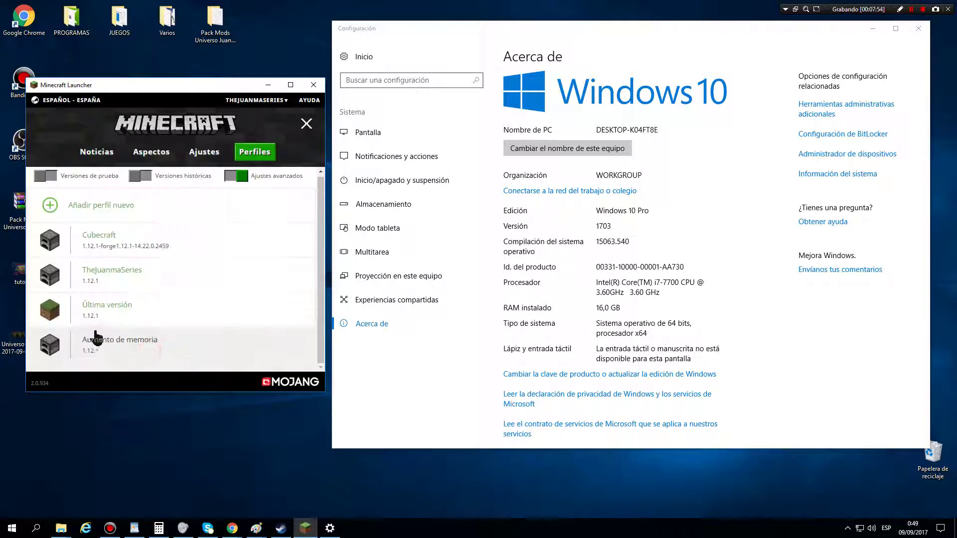
Step: Select the Aumento de memoria profile for playing and launch the game with it
{"action": "left_click", "coordinate": [97, 158]}
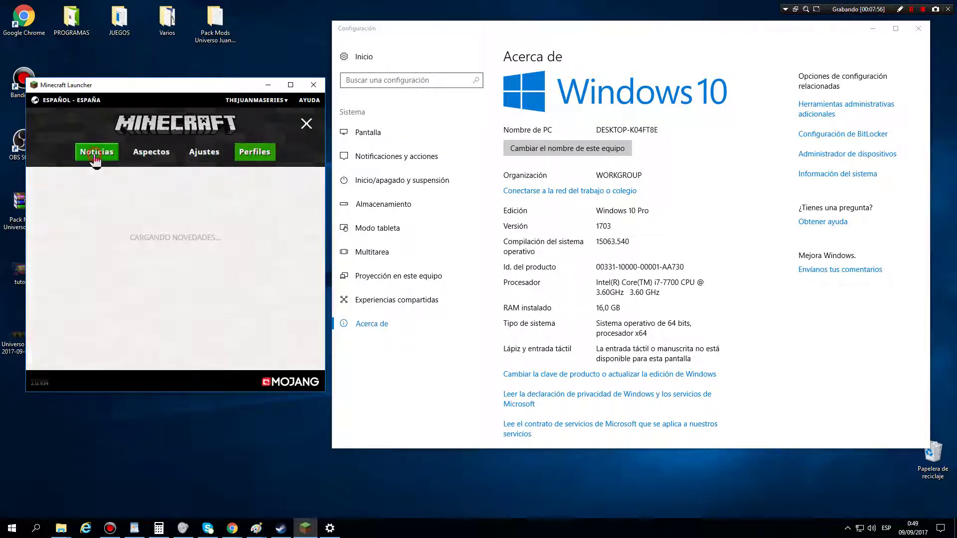
{"action": "left_click", "coordinate": [243, 360]}
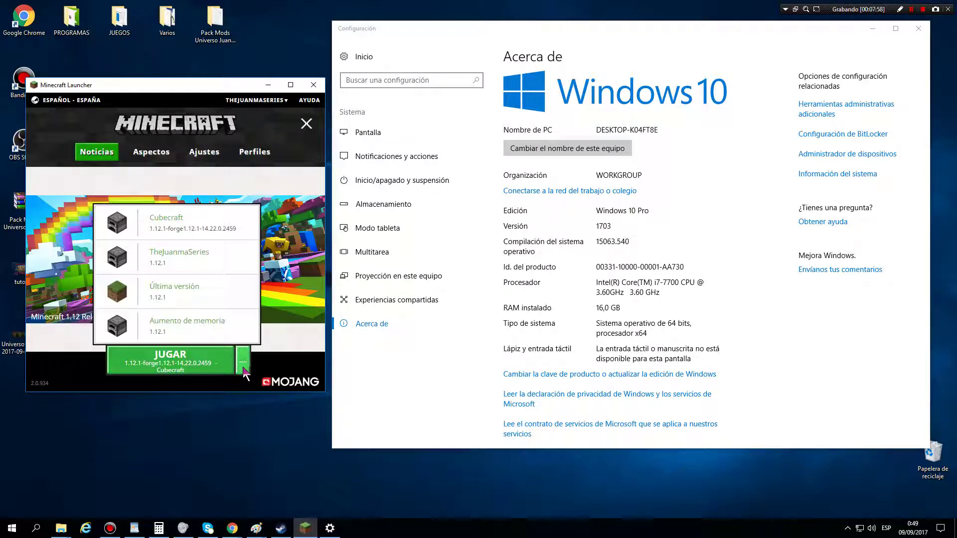
{"action": "left_click", "coordinate": [170, 331]}
{"action": "left_click", "coordinate": [170, 355]}
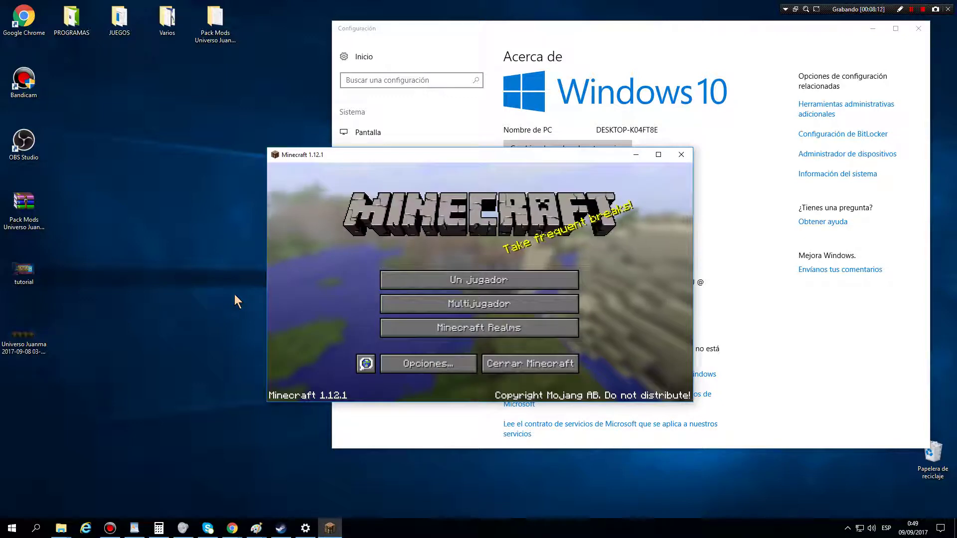
Step: Load the single-player world Mundo nuevo and switch the camera to the front-facing third-person view
{"action": "left_click", "coordinate": [450, 278]}
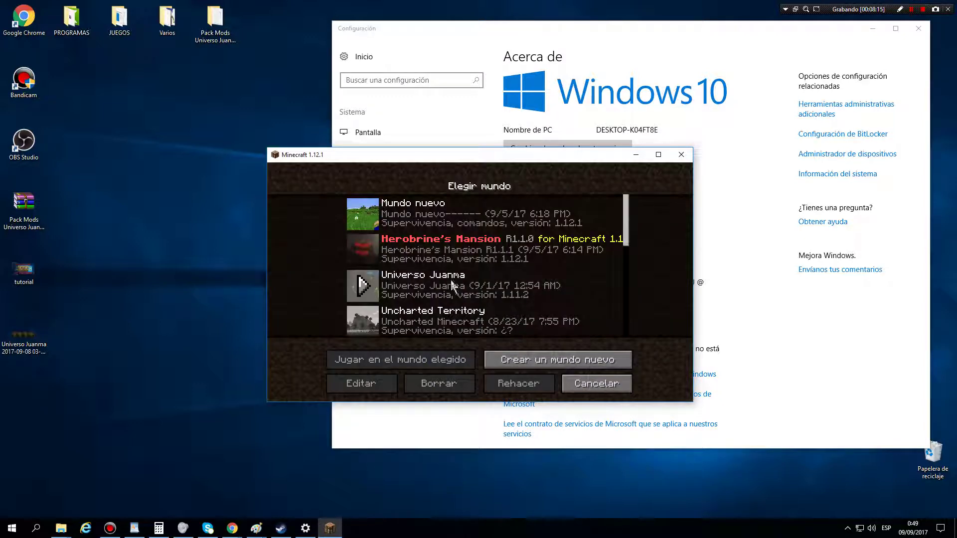
{"action": "left_click", "coordinate": [364, 215]}
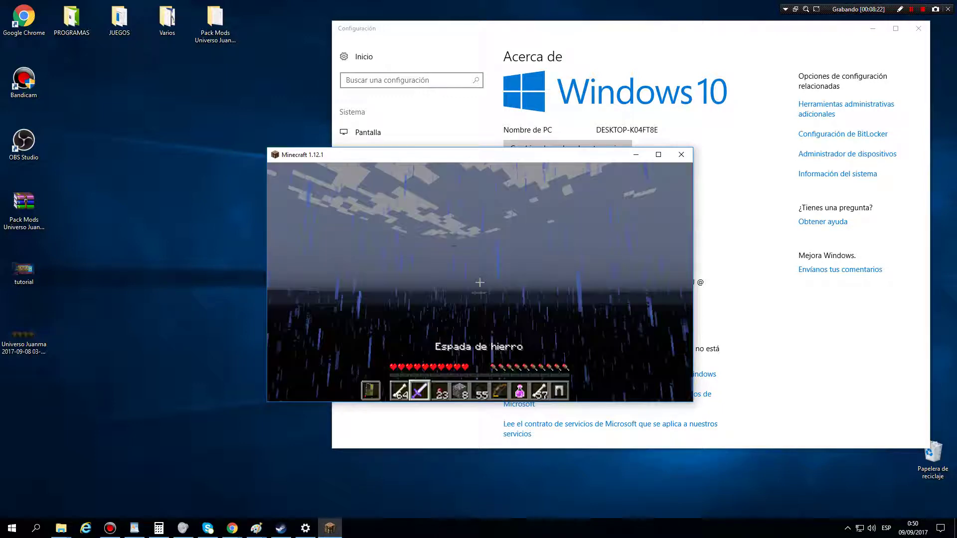
{"action": "key", "text": "F5"}
{"action": "key", "text": "F5"}
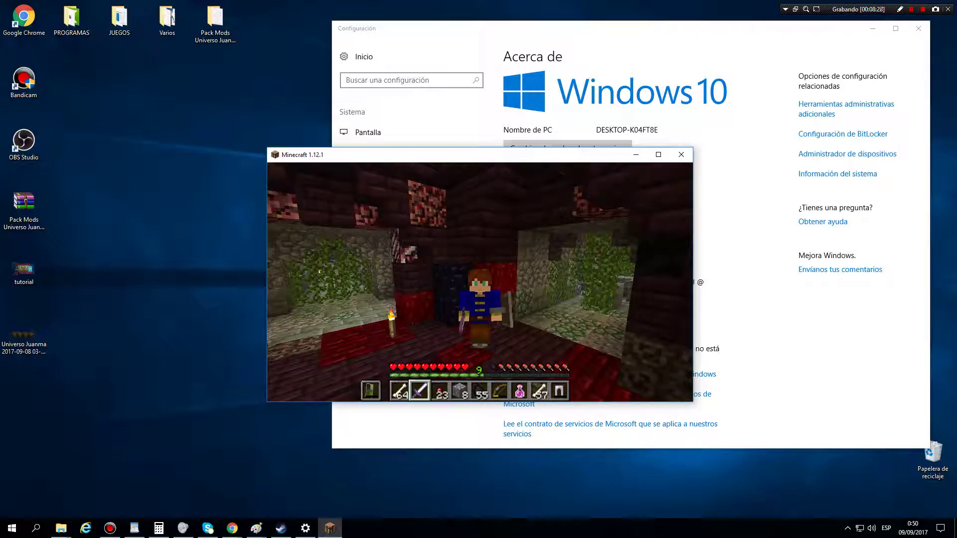
Step: Show the debug overlay to check the game's allocated memory, cycle through the camera views, and hide the overlay
{"action": "key", "text": "F3"}
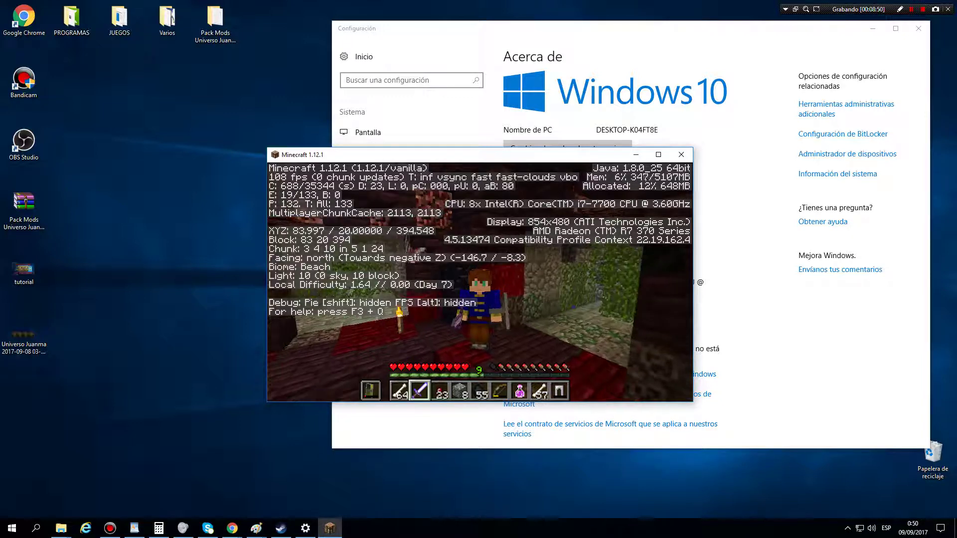
{"action": "key", "text": "F5"}
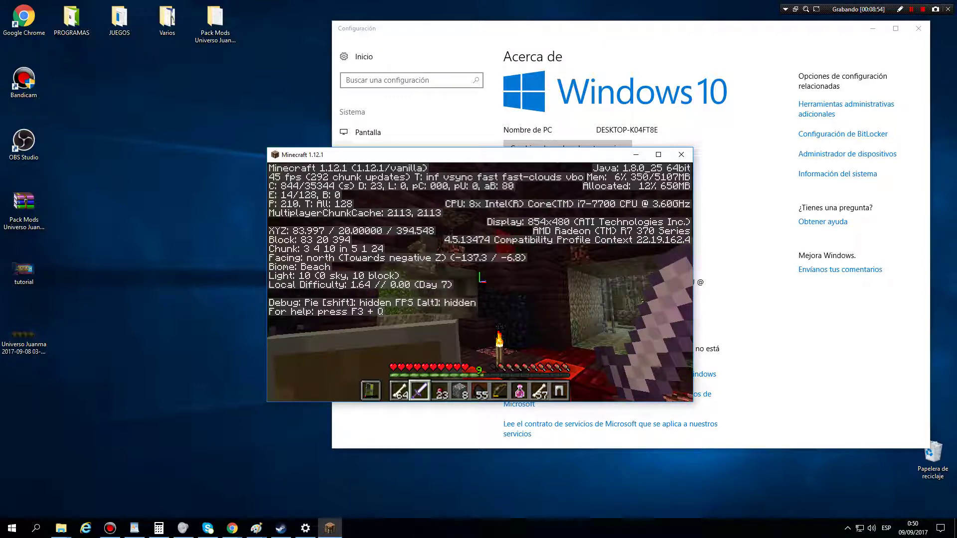
{"action": "key", "text": "F5"}
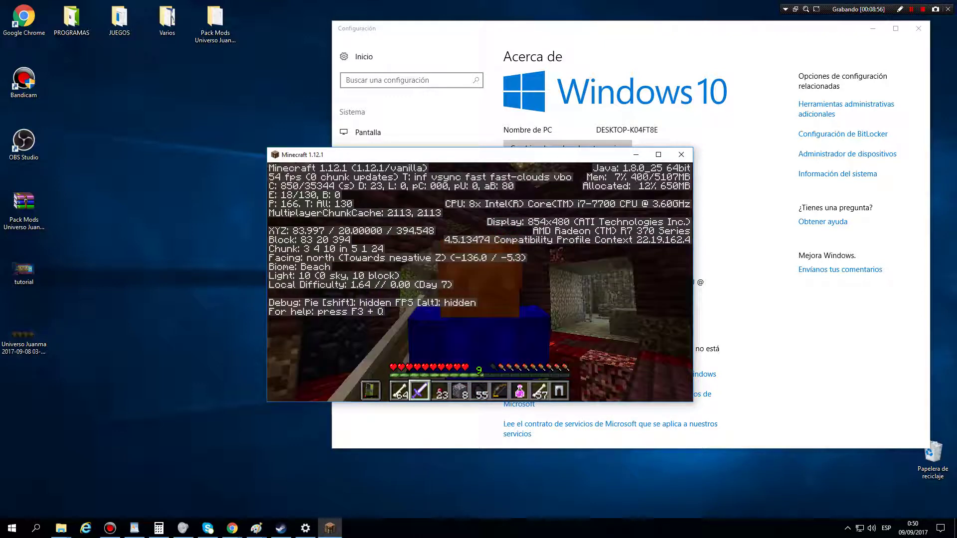
{"action": "key", "text": "F5"}
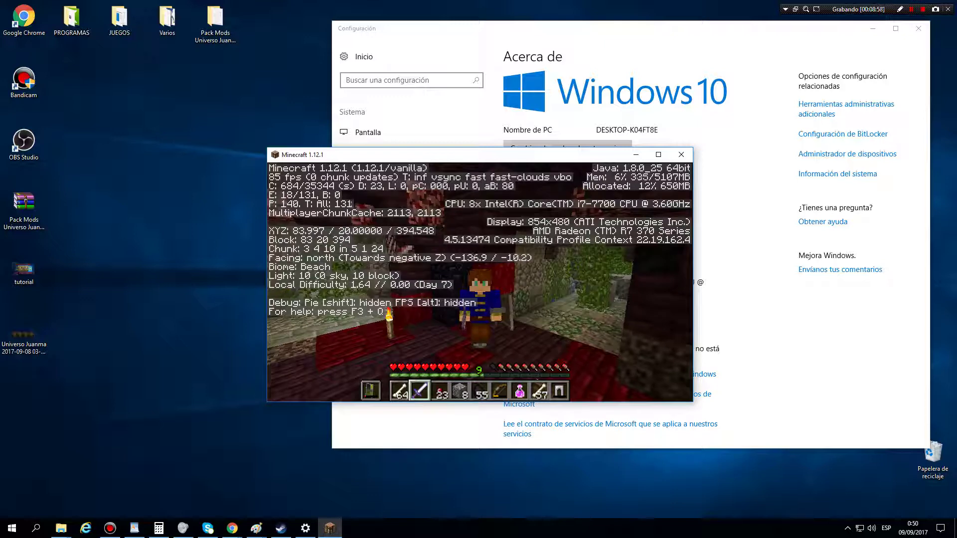
{"action": "key", "text": "F3"}
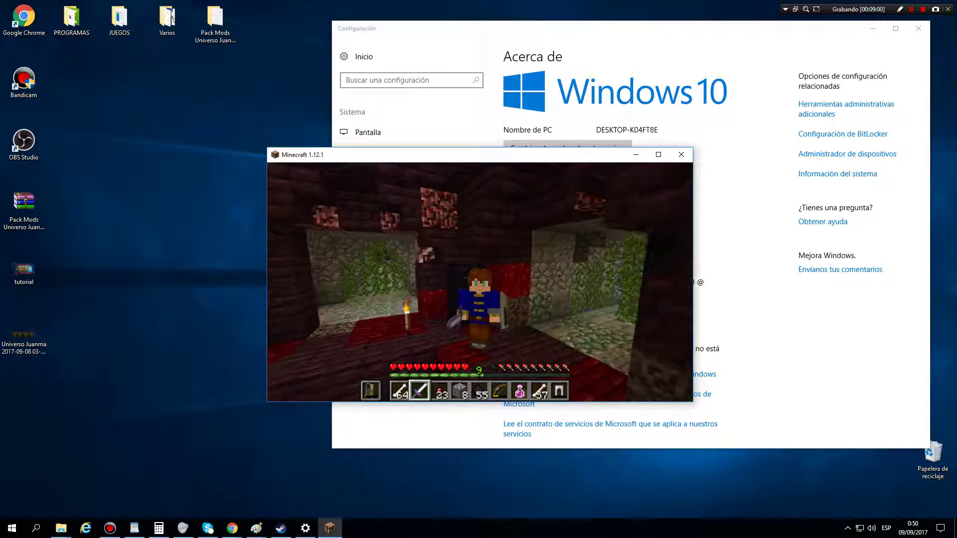